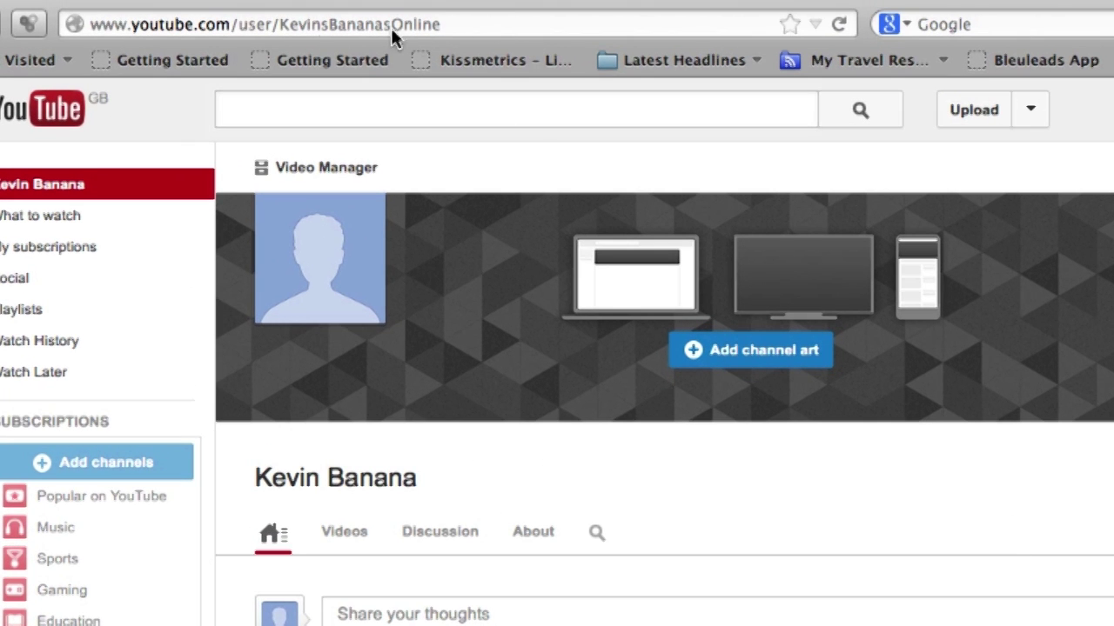
- Check the current channel's web address and open the form for creating a new channel from the YouTube settings
left_click_drag(284, 25, 500, 29)
left_click(472, 28)
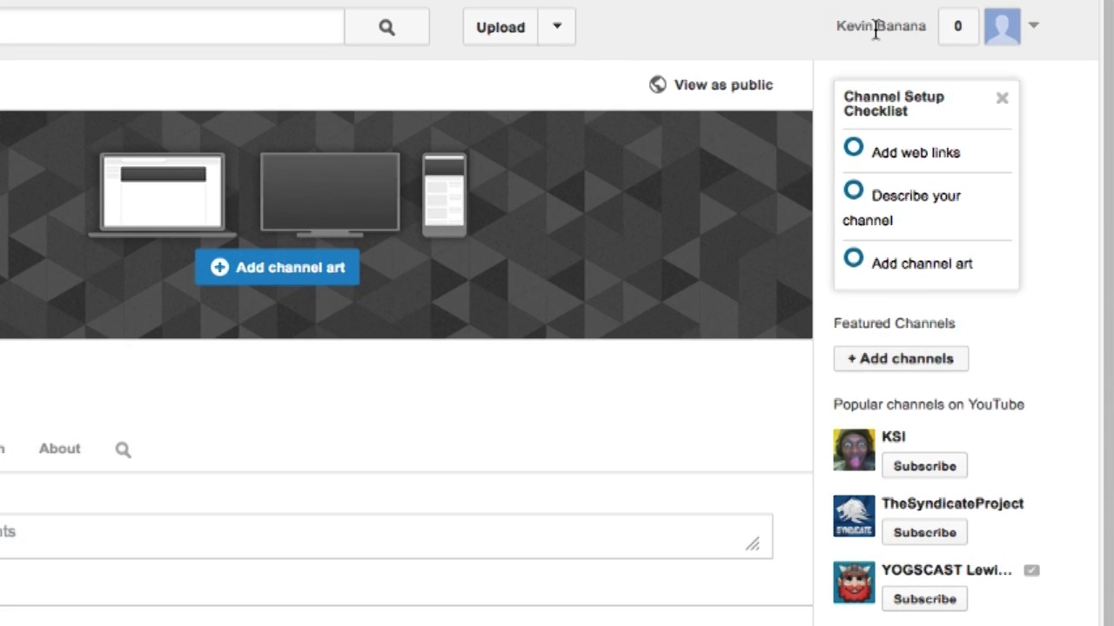
left_click(875, 28)
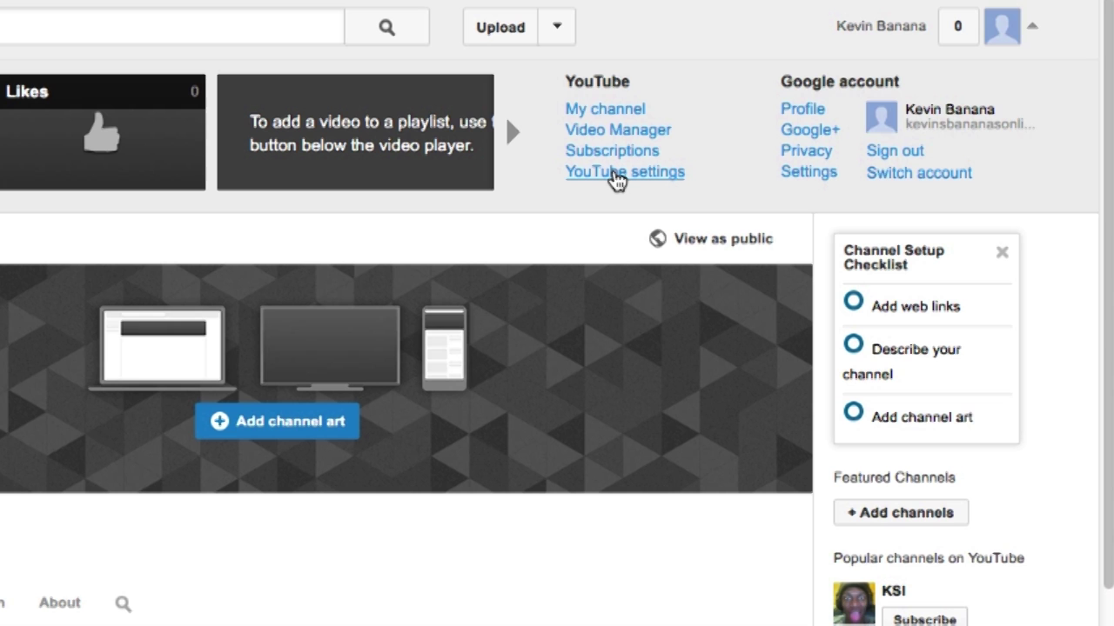
left_click(615, 178)
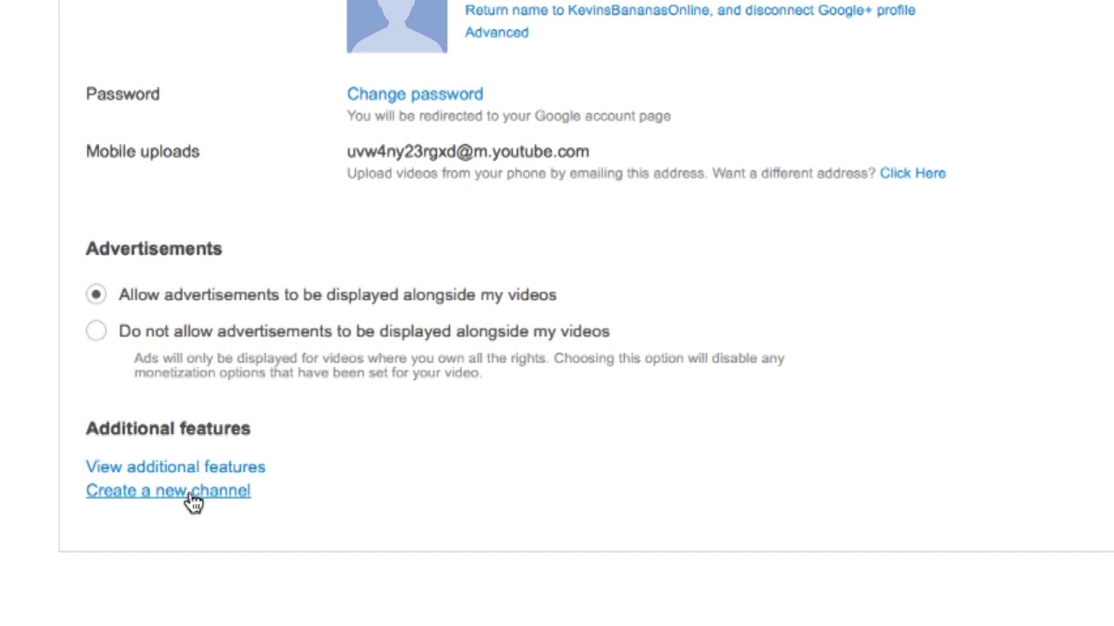
left_click(192, 491)
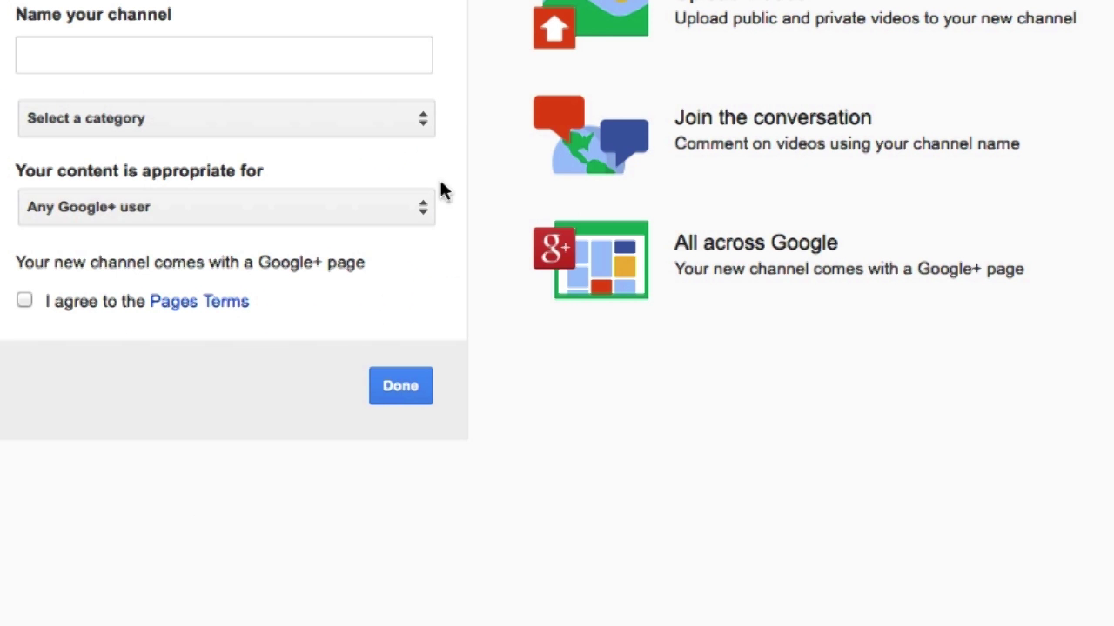
- Name the new channel BobsBananasOnline and set its category to Other
left_click(146, 190)
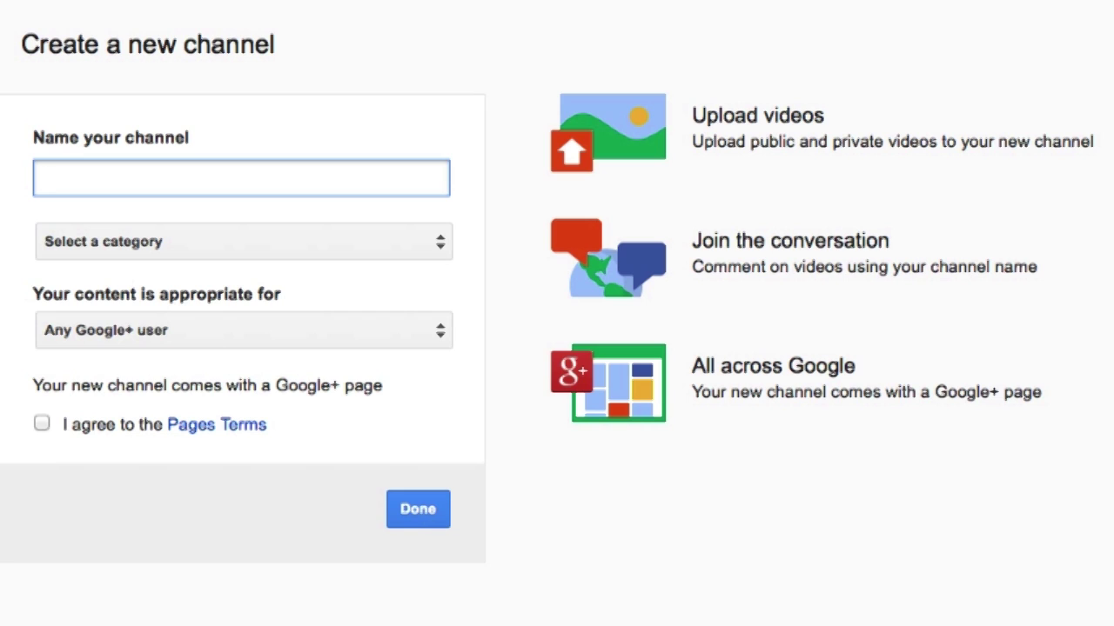
type("BobsBana")
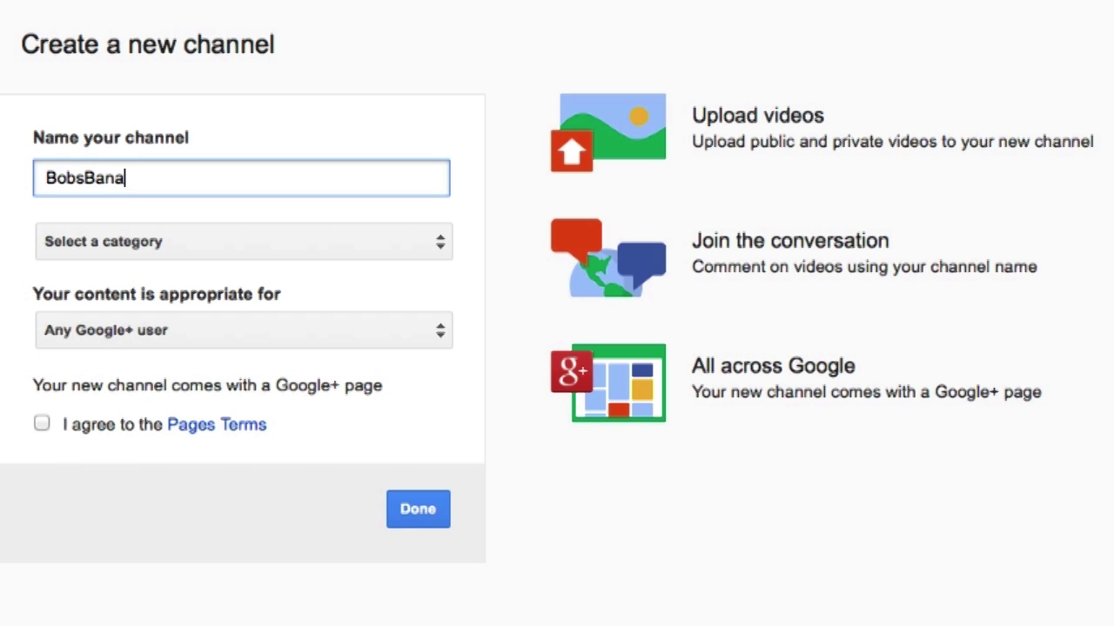
type("nasOnline")
left_click(123, 244)
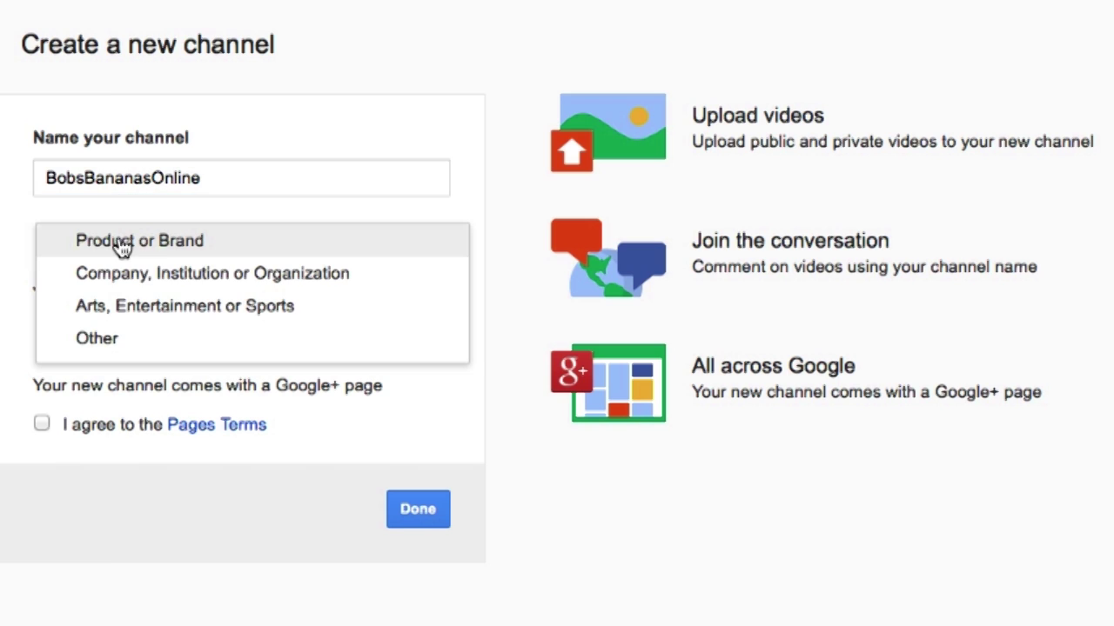
left_click(184, 350)
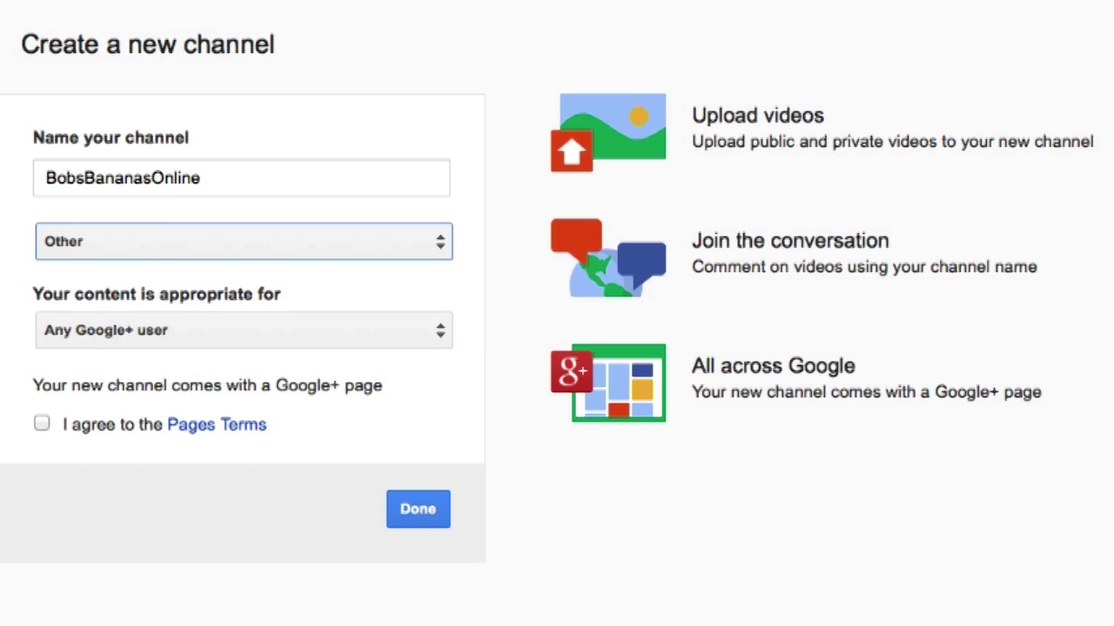
- Mark the content as appropriate for any Google+ user, agree to the Pages Terms and submit the new channel form
left_click(142, 345)
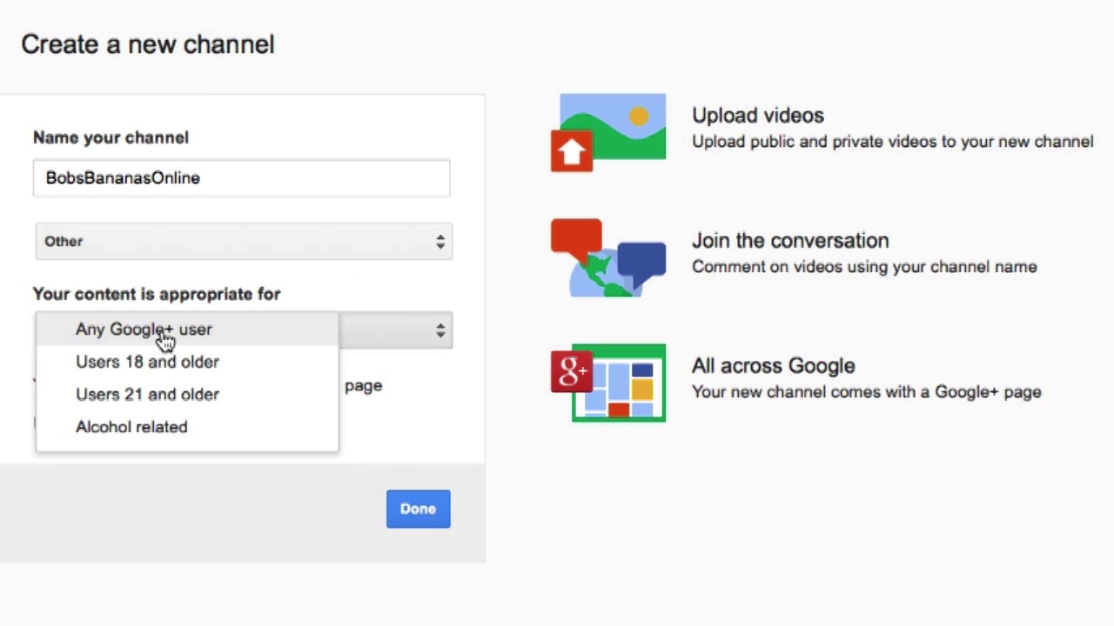
left_click(156, 336)
left_click(41, 424)
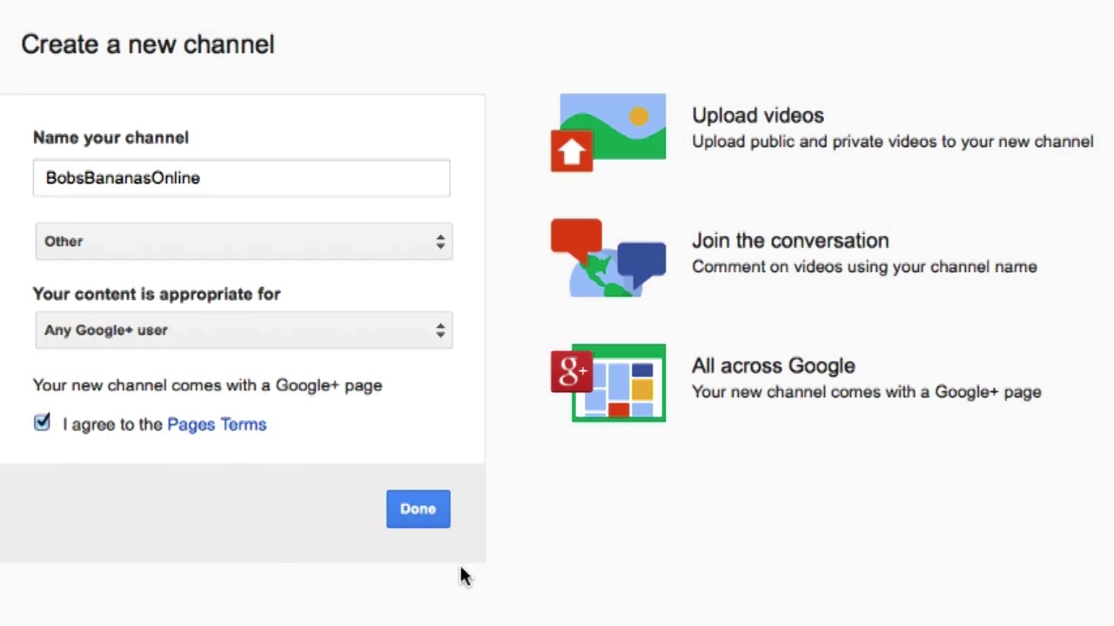
left_click(418, 514)
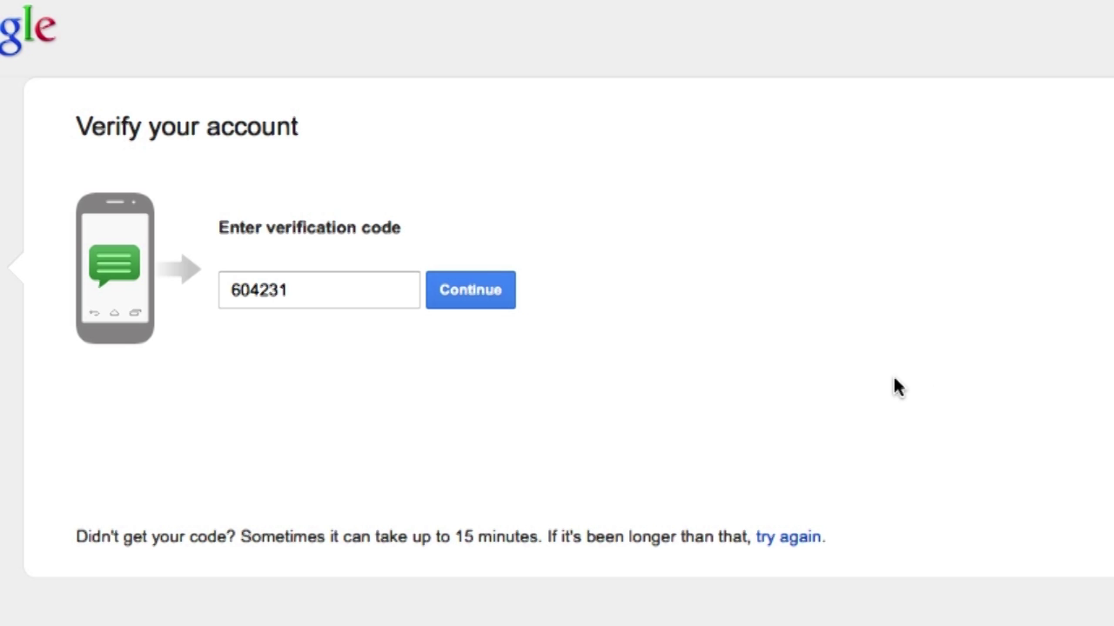
- Submit the verification code for the account and dismiss the tour of the new channel
left_click(479, 291)
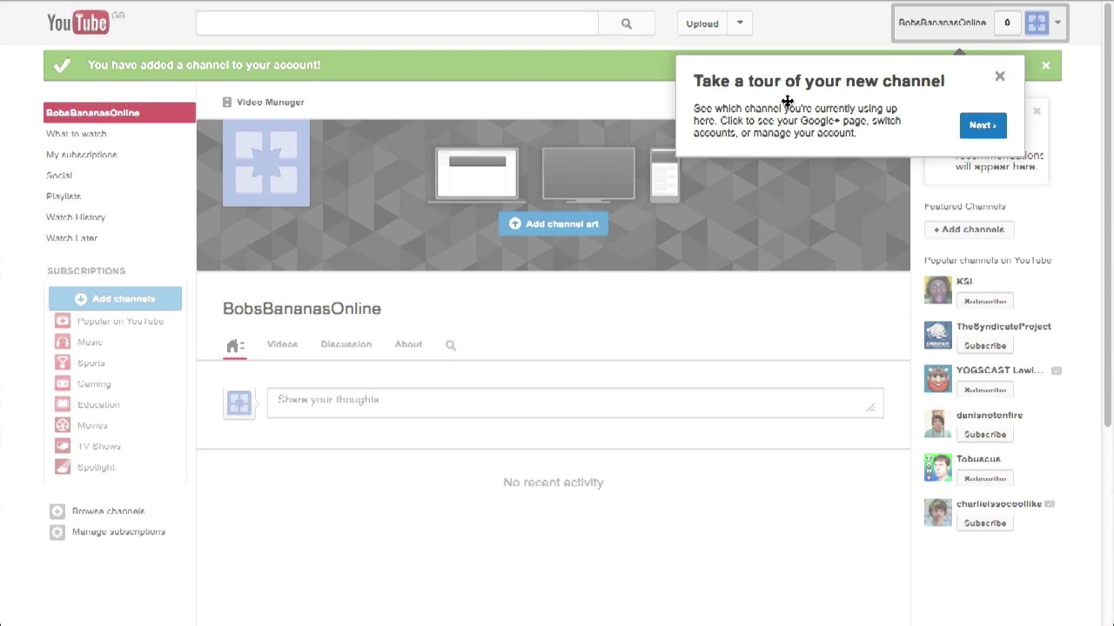
left_click(1000, 80)
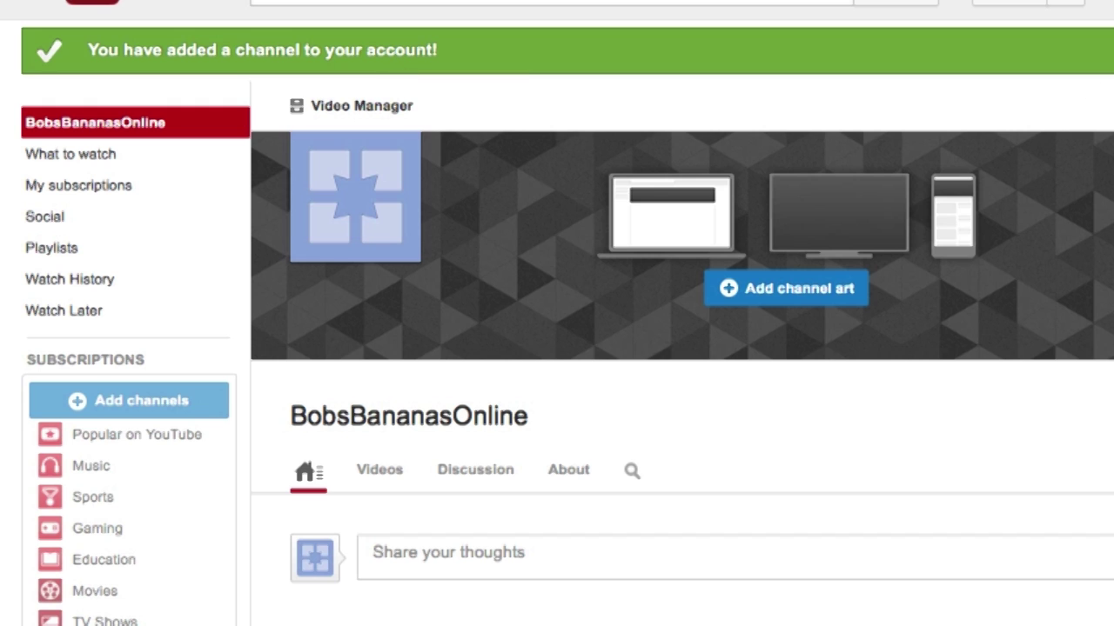
mouse_move(329, 224)
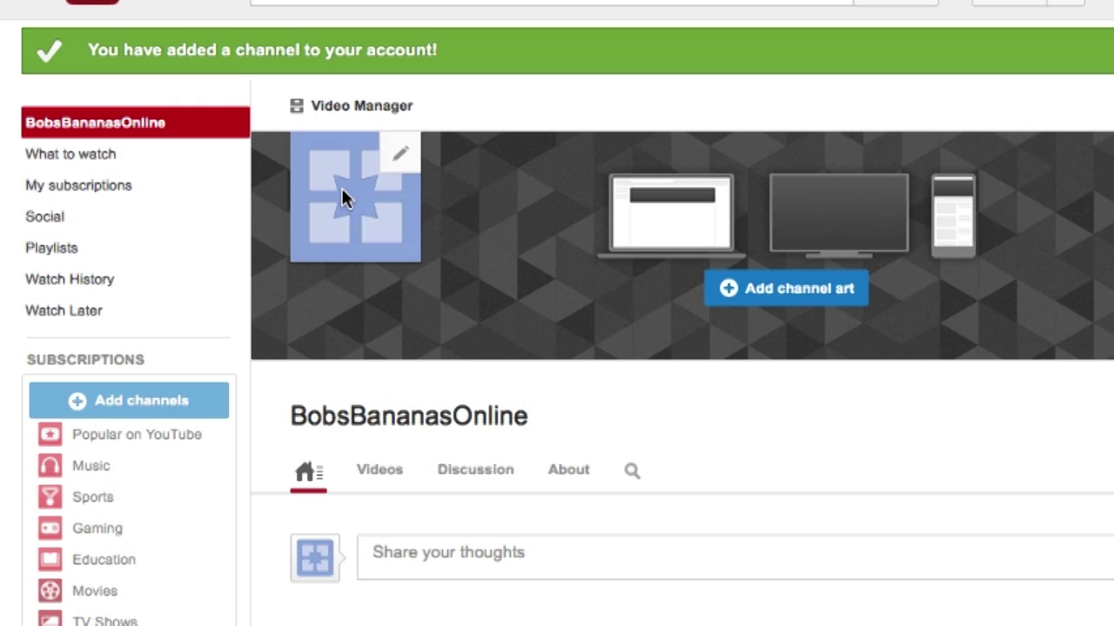
- Switch from the BobsBananasOnline account to the original personal account
left_click(1113, 0)
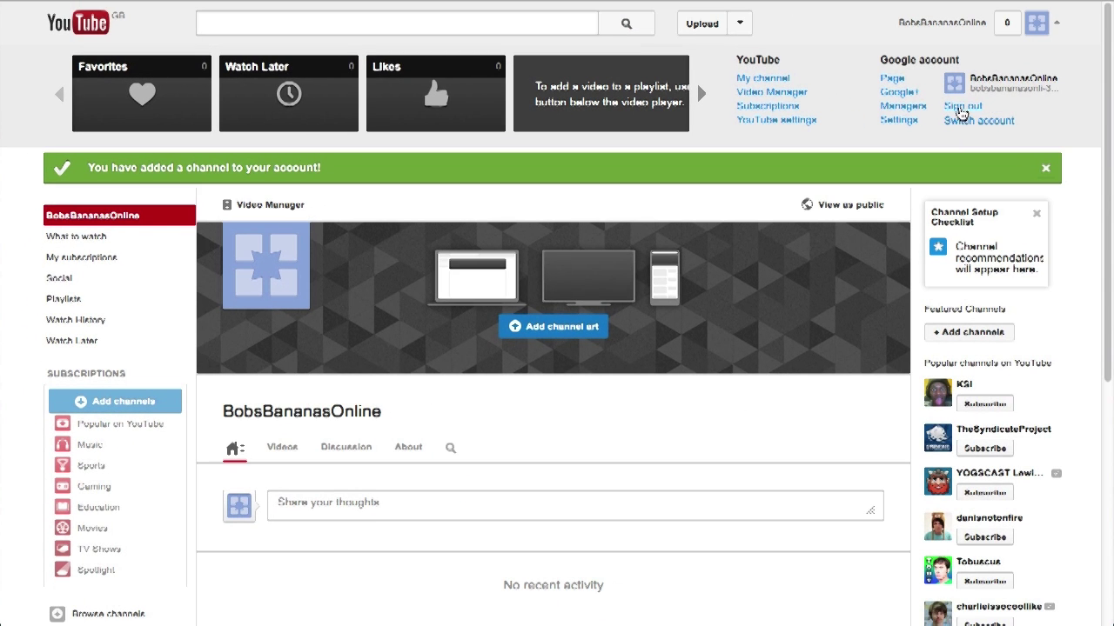
left_click(957, 127)
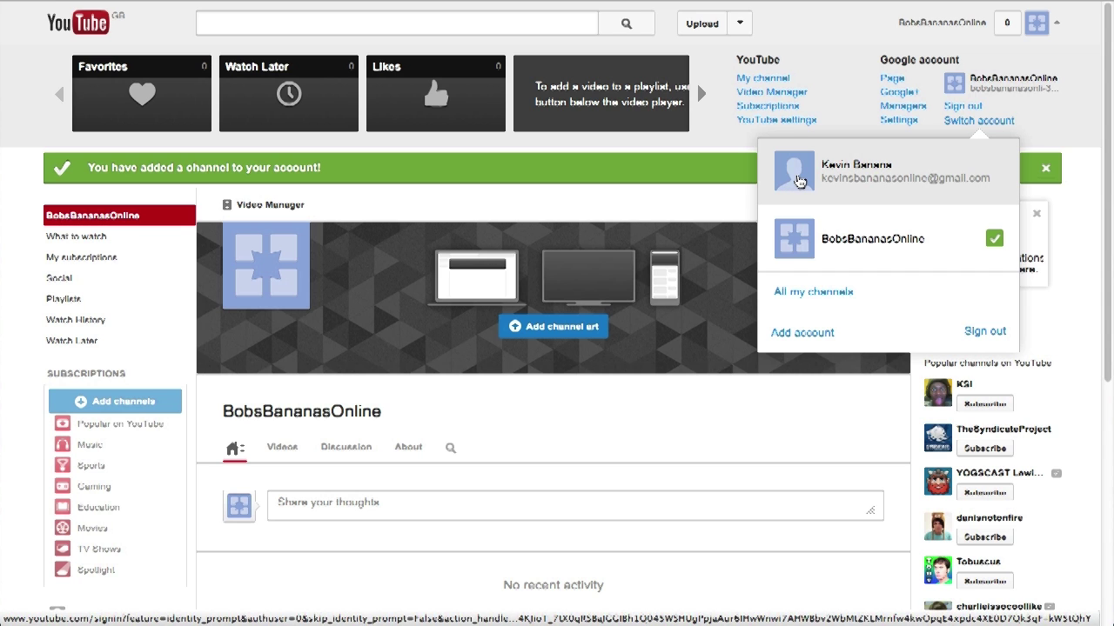
left_click(800, 181)
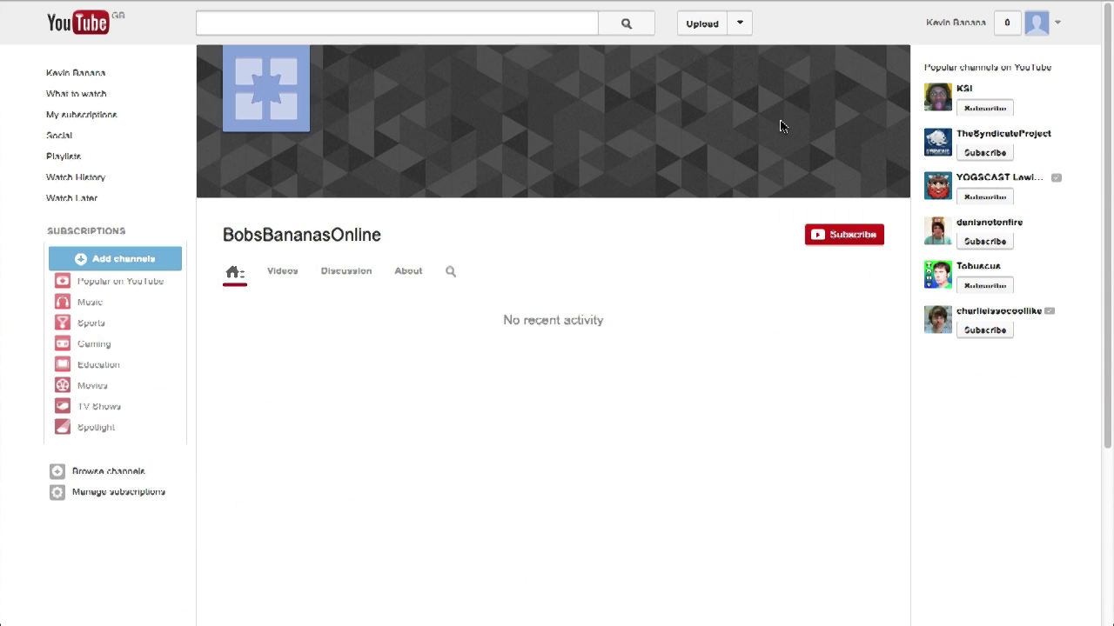
- Open the personal account's own channel page
left_click(967, 21)
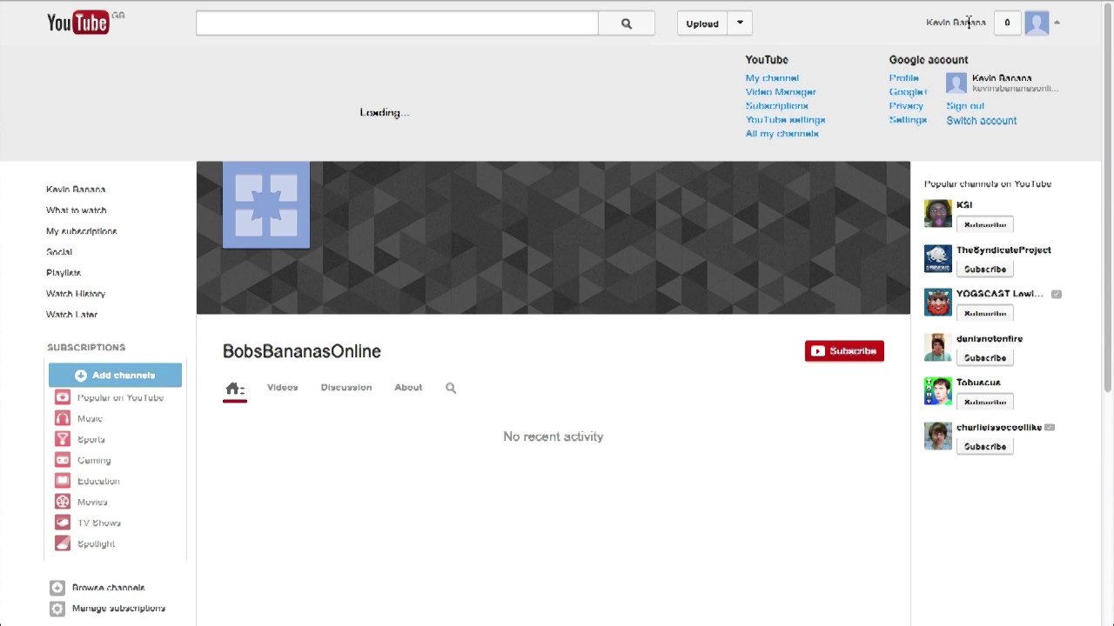
left_click(781, 80)
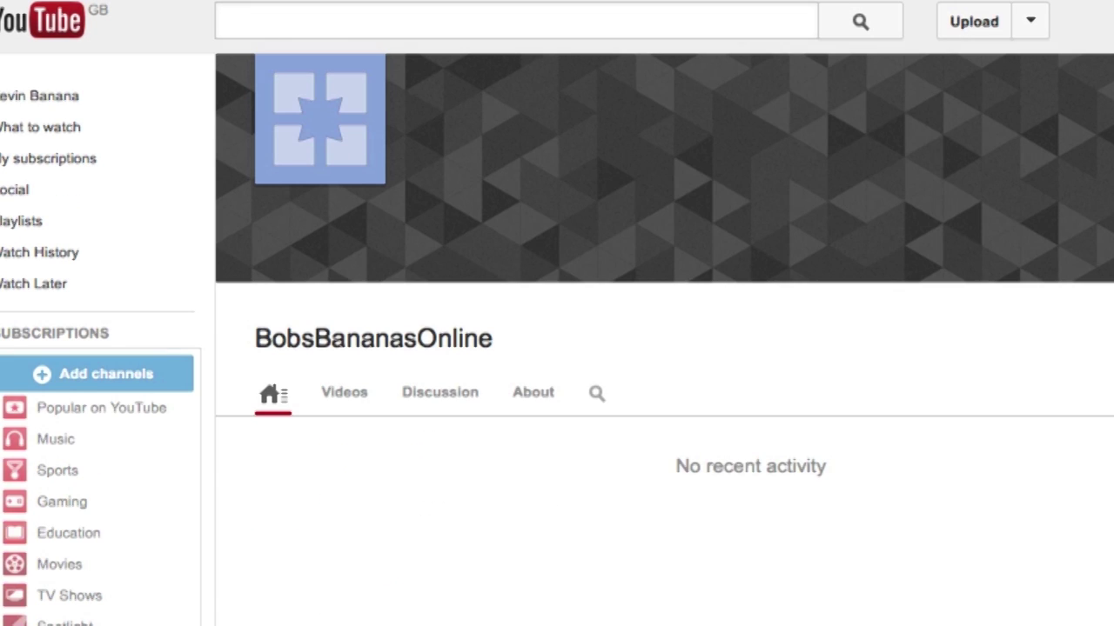
left_click(26, 96)
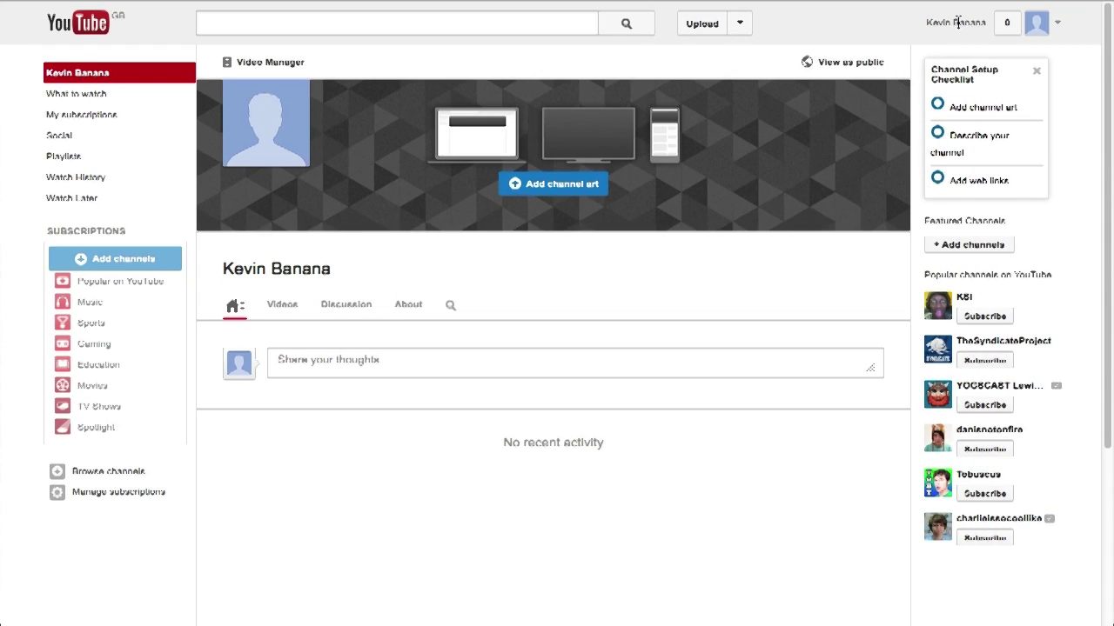
- Open the overview of all channels belonging to the account and expand the account options there
left_click(957, 21)
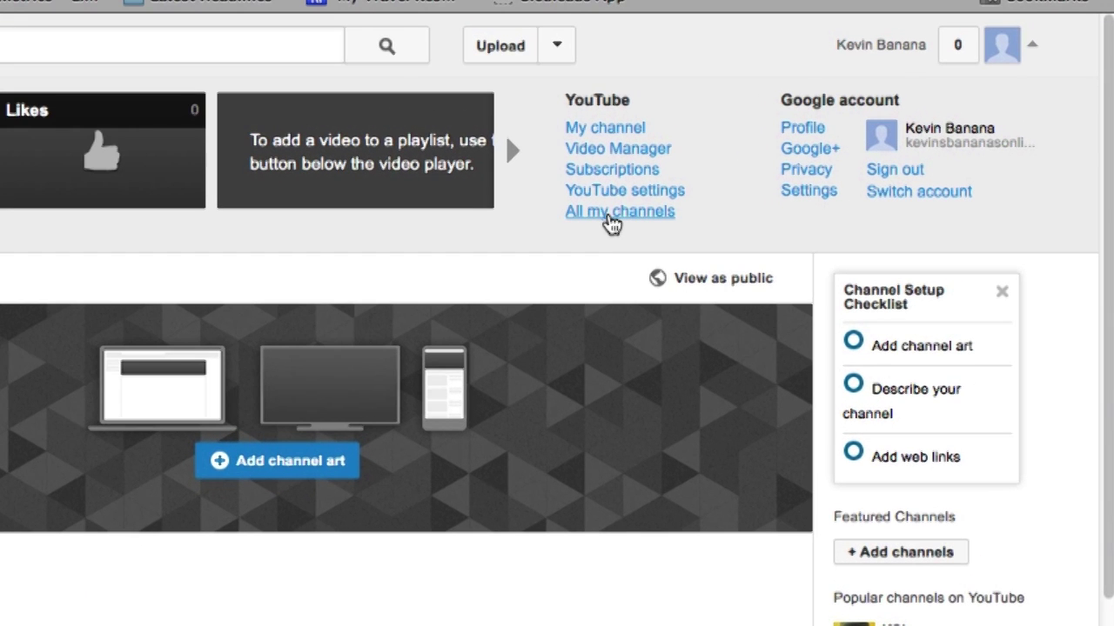
left_click(611, 218)
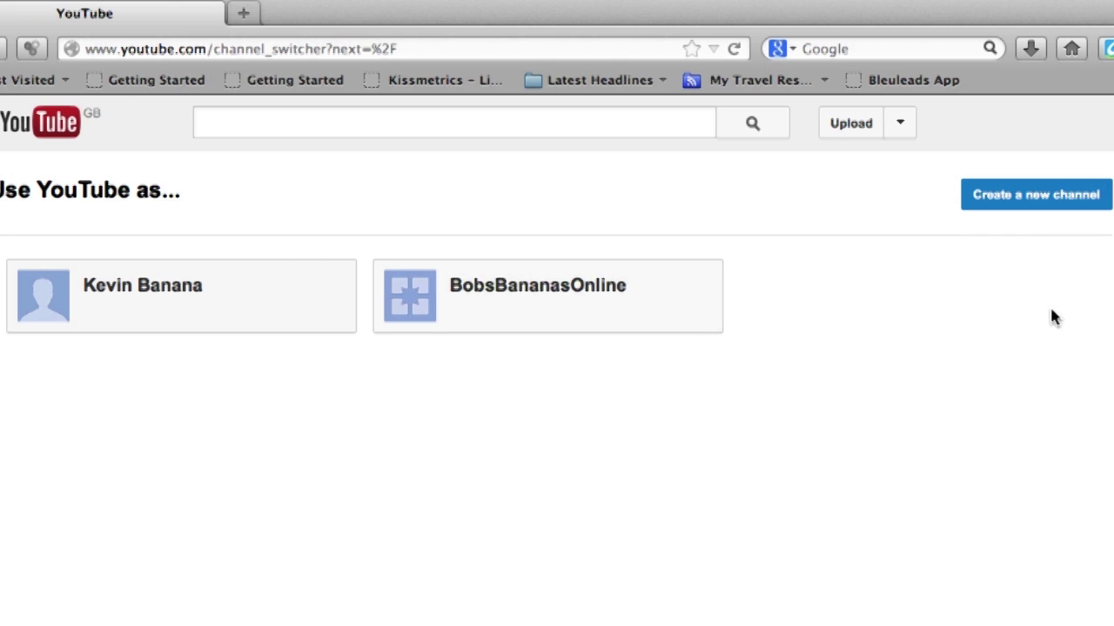
left_click(1112, 123)
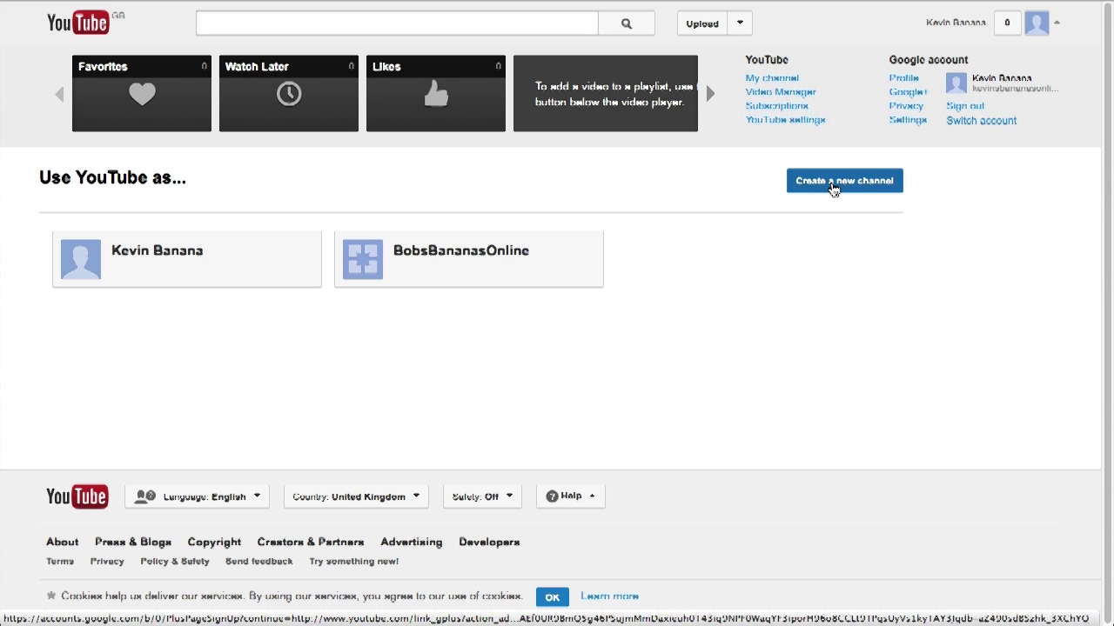
- Use YouTube as BobsBananasOnline, open its channel page and highlight the channel ID in its web address
left_click(487, 261)
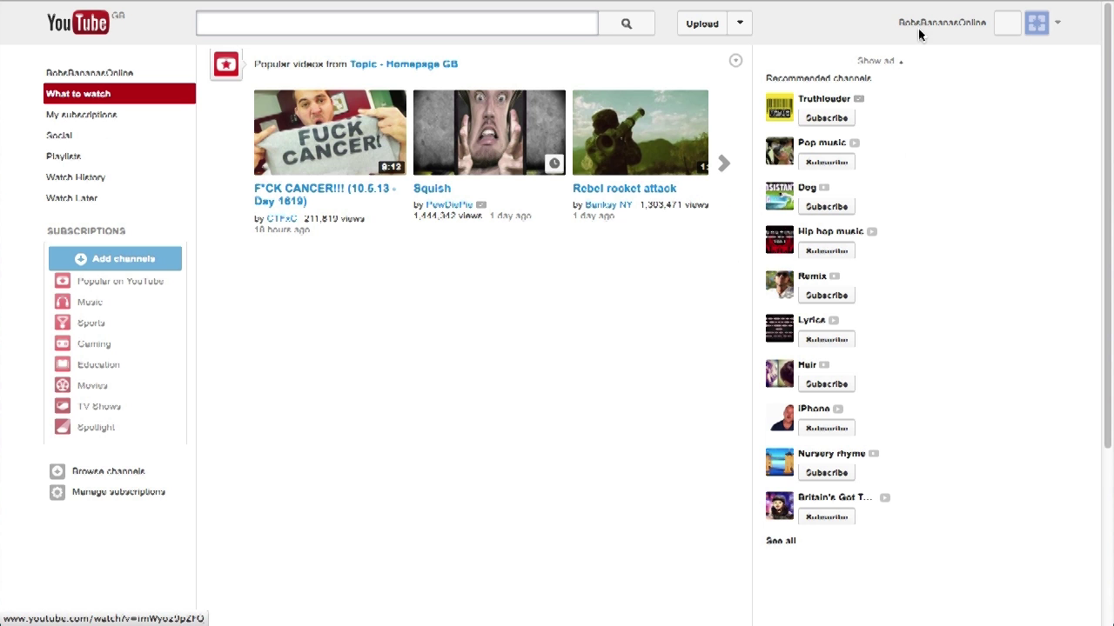
left_click(919, 33)
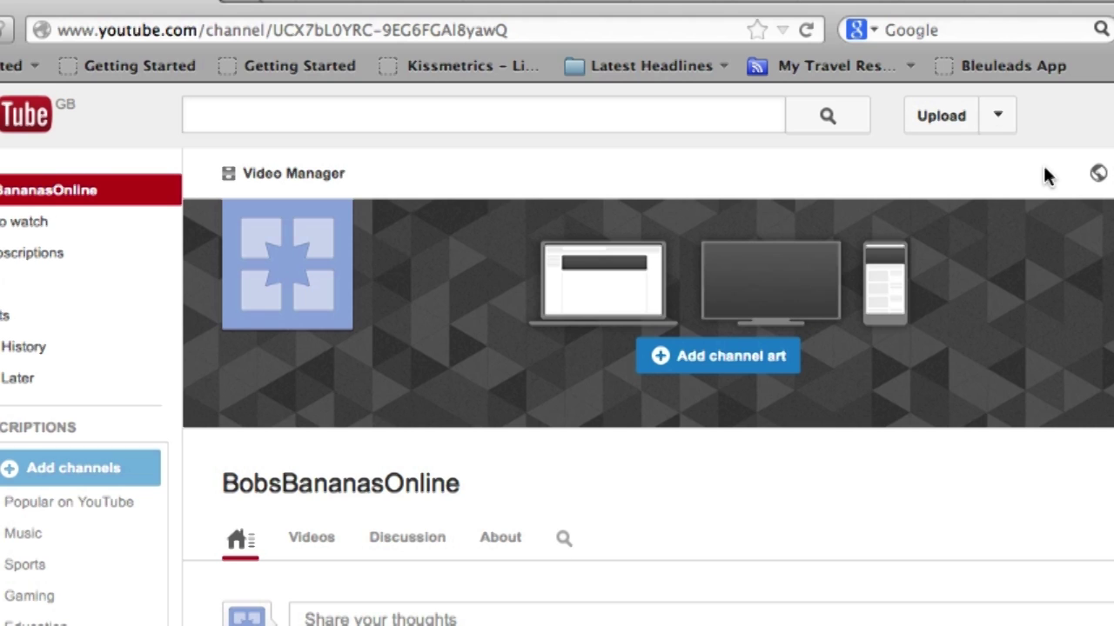
left_click_drag(213, 30, 704, 23)
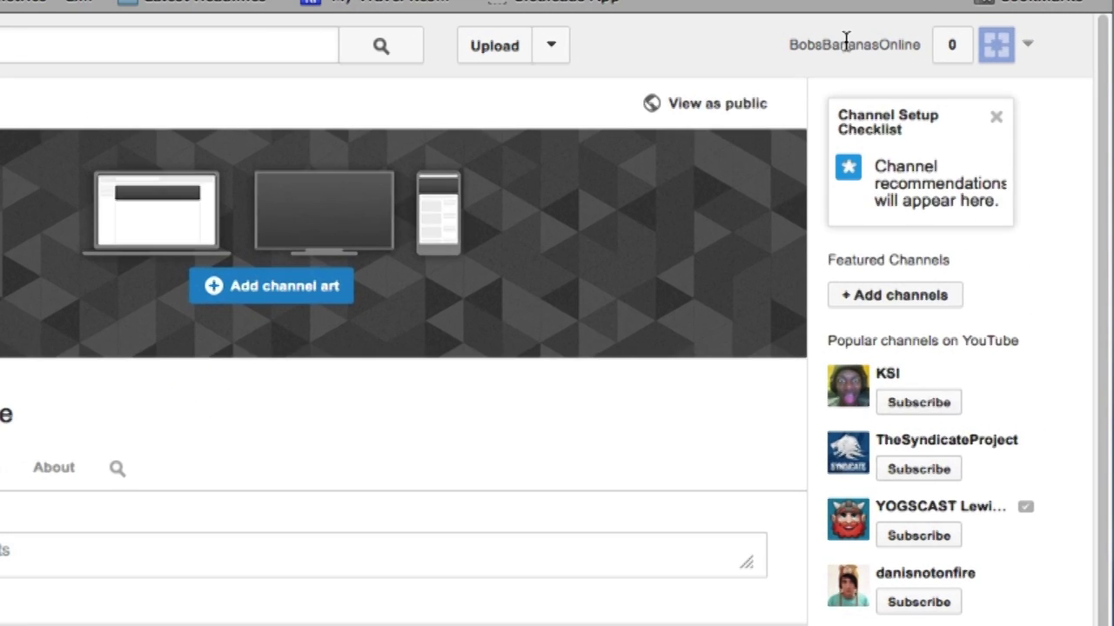
- Show the accounts that can be switched to from BobsBananasOnline
left_click(936, 22)
left_click(907, 195)
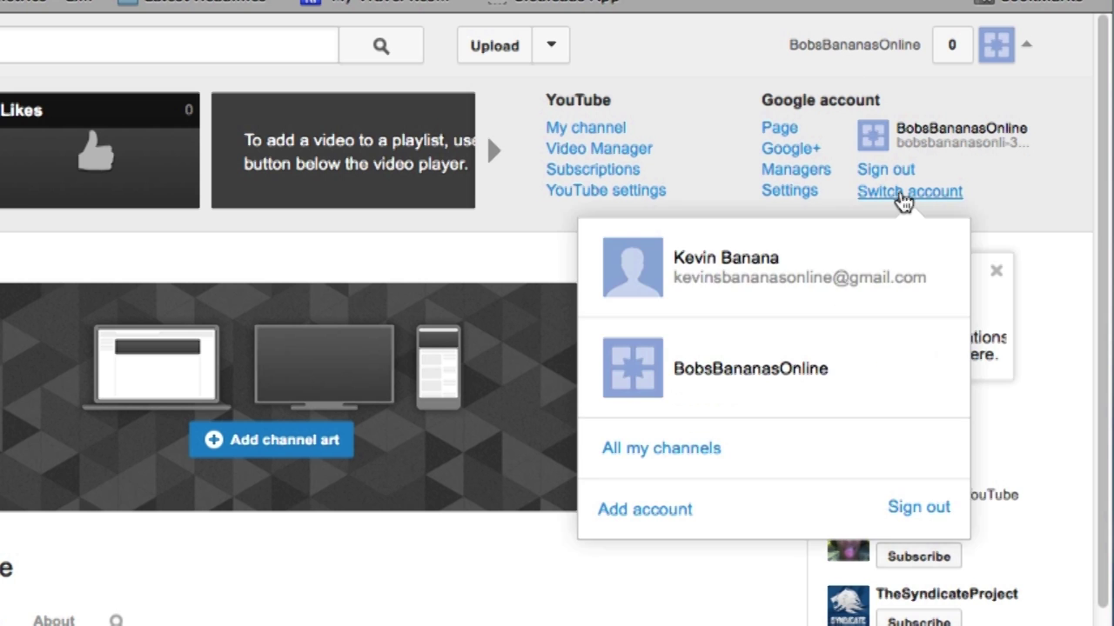